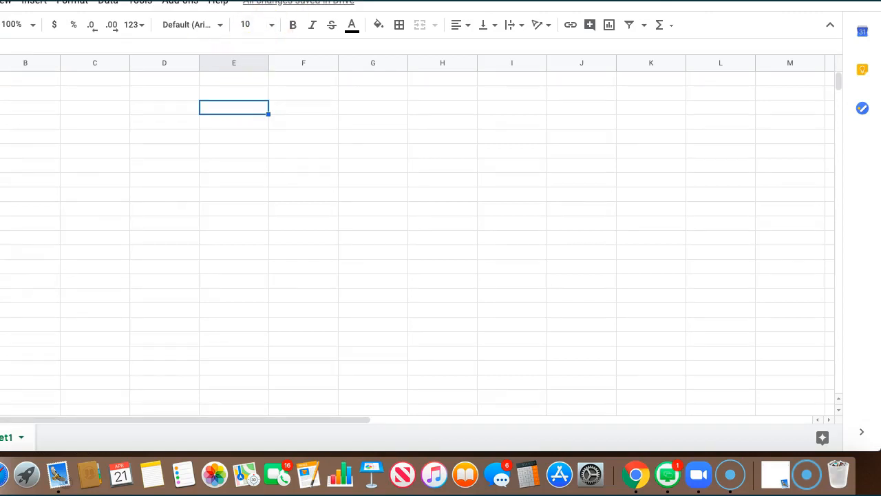
Paste the copied bacteria data table into the sheet starting at cell E3.
{"action": "left_click", "coordinate": [0, 1]}
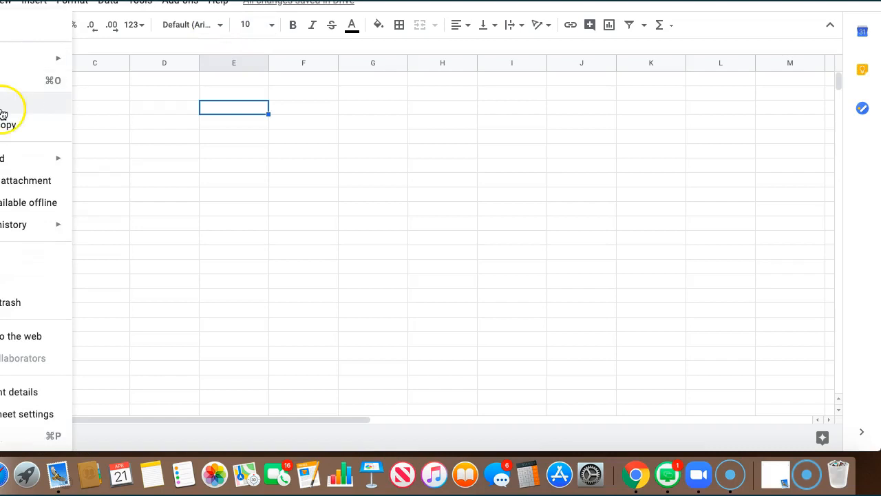
{"action": "left_click", "coordinate": [253, 112]}
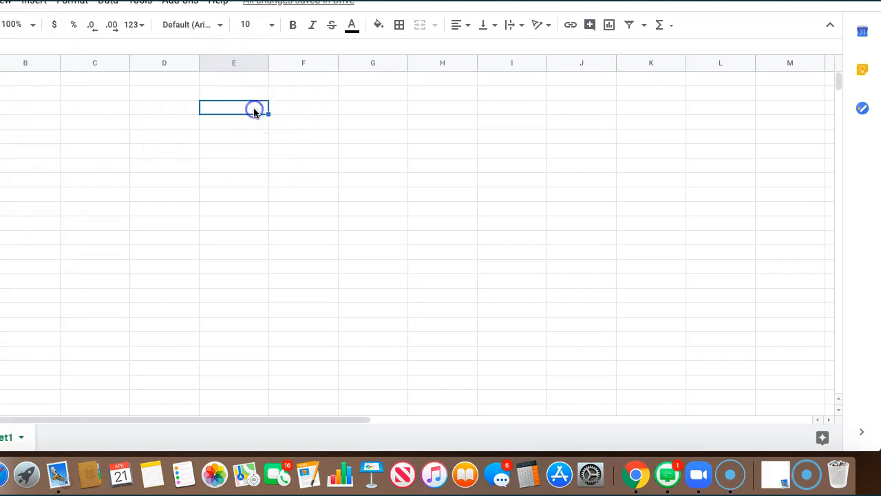
{"action": "type", "text": "Color visualization for this variation\t# of bacteria\tthe % of the population that is made up of this variation\t# of bacteria\t# of bacteria\t# of bacteria Purple\t10\t25%\t8\t7\t7 Green\t10\t25%\t5\t7\t5 Brown\t10\t25%\t6\t4\t5 Red\t10\t25%\t2\t1\t4"}
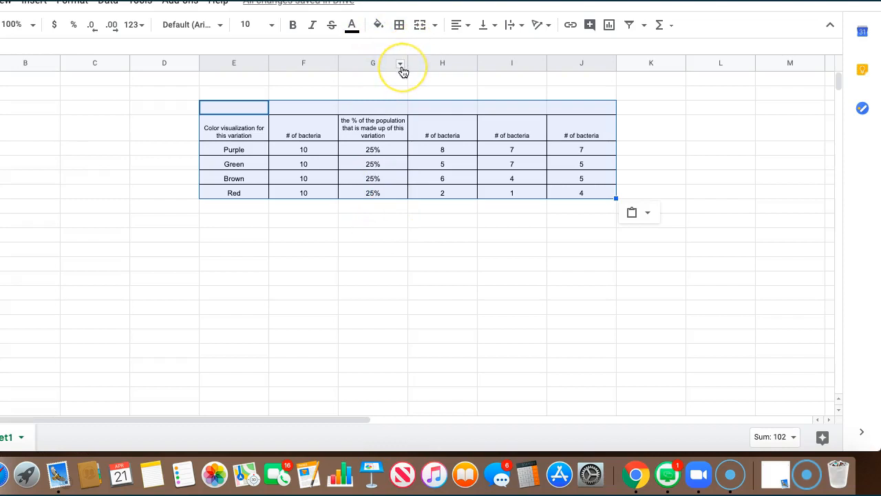
Delete column G, which holds the percentage of the population for each variation.
{"action": "left_click", "coordinate": [401, 65]}
{"action": "left_click", "coordinate": [401, 66]}
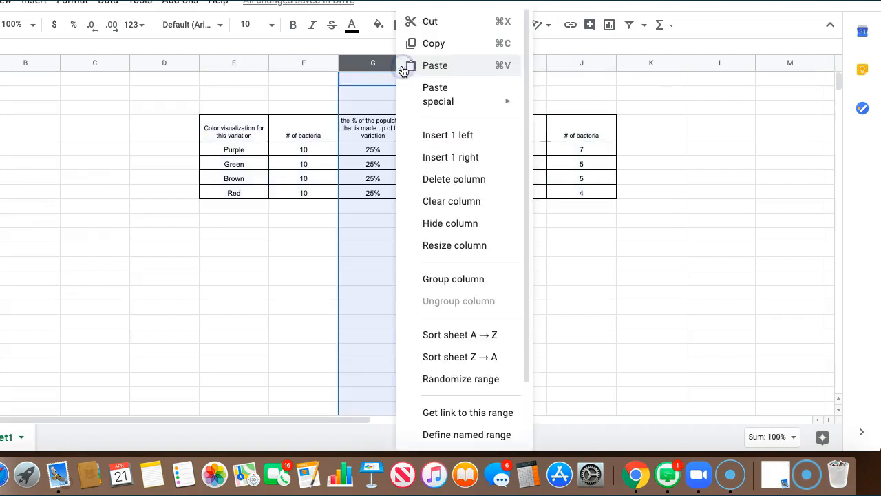
{"action": "left_click", "coordinate": [468, 172]}
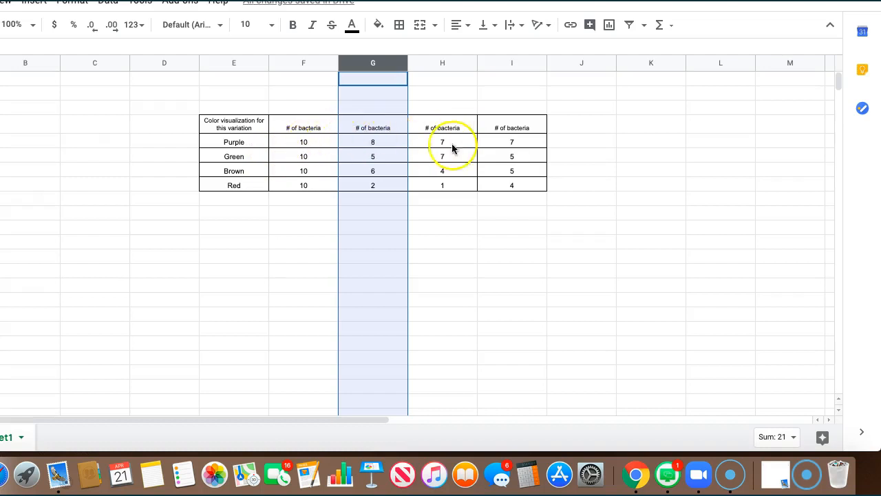
{"action": "left_click", "coordinate": [506, 270]}
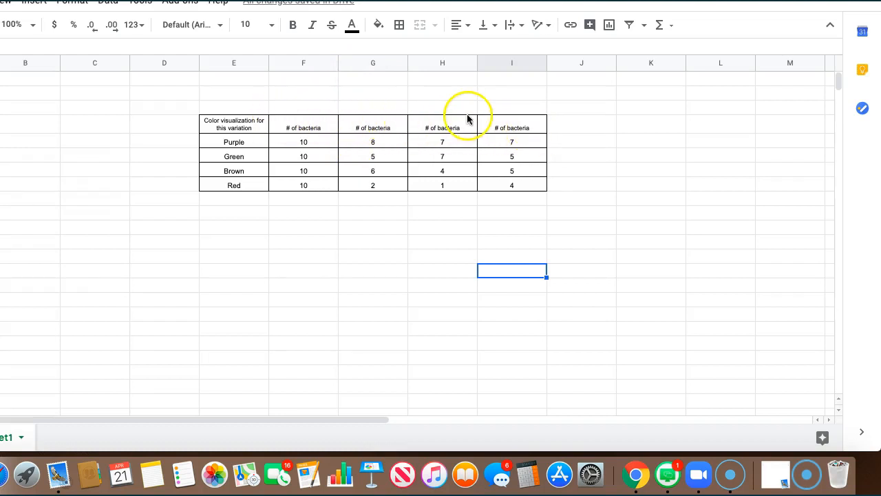
Replace the headers in G4, H4 and I4 with Trial 1, Trial 2 and Trial 3.
{"action": "left_click", "coordinate": [372, 124]}
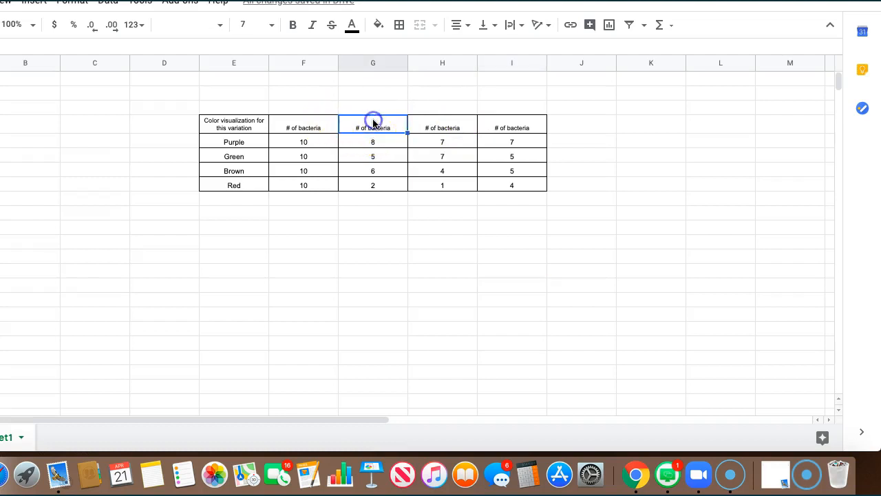
{"action": "key", "text": "BackSpace"}
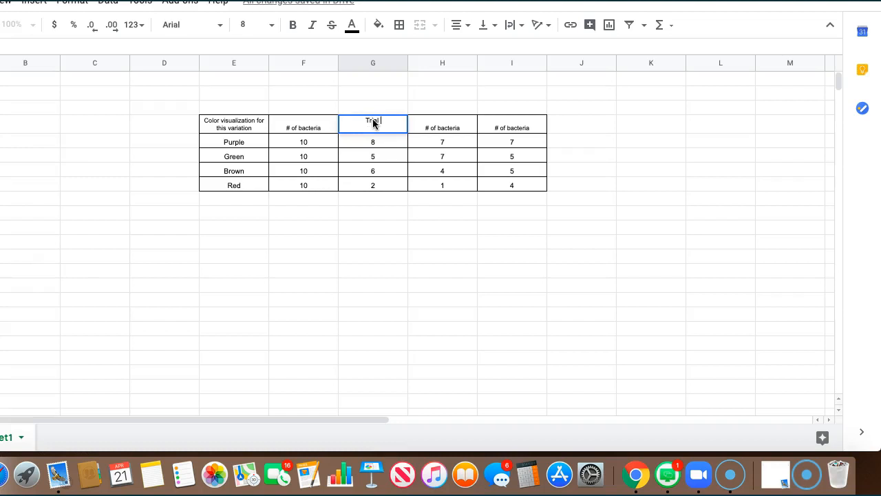
{"action": "key", "text": "Tab"}
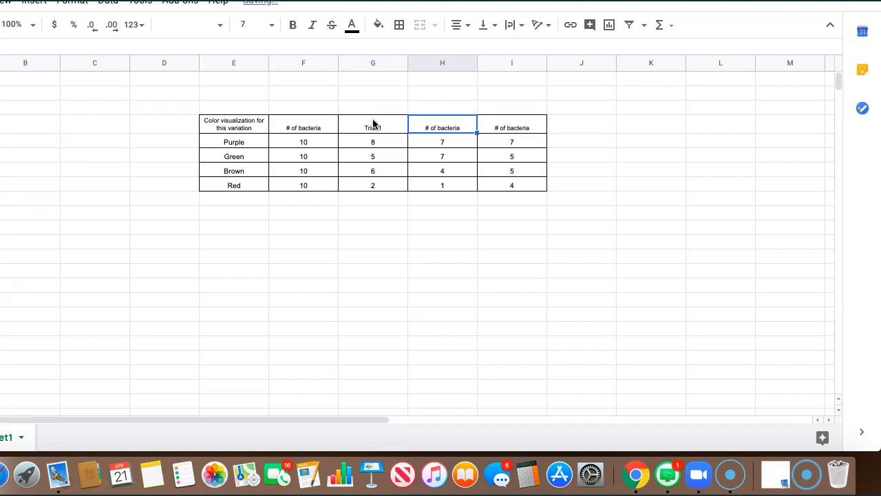
{"action": "type", "text": "Trial"}
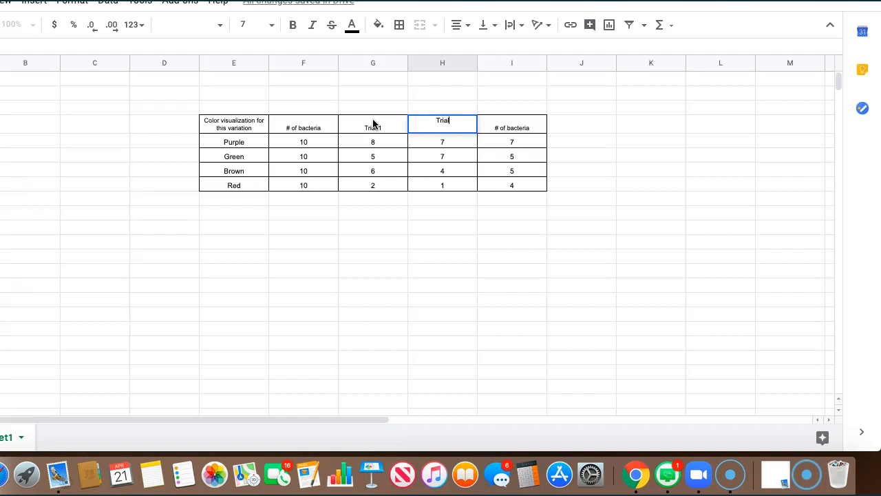
{"action": "type", "text": " 2"}
{"action": "key", "text": "Tab"}
{"action": "type", "text": "Trial 3"}
Change the header in F4 to "Time O" and clear the color visualization header in E4.
{"action": "left_click", "coordinate": [284, 129]}
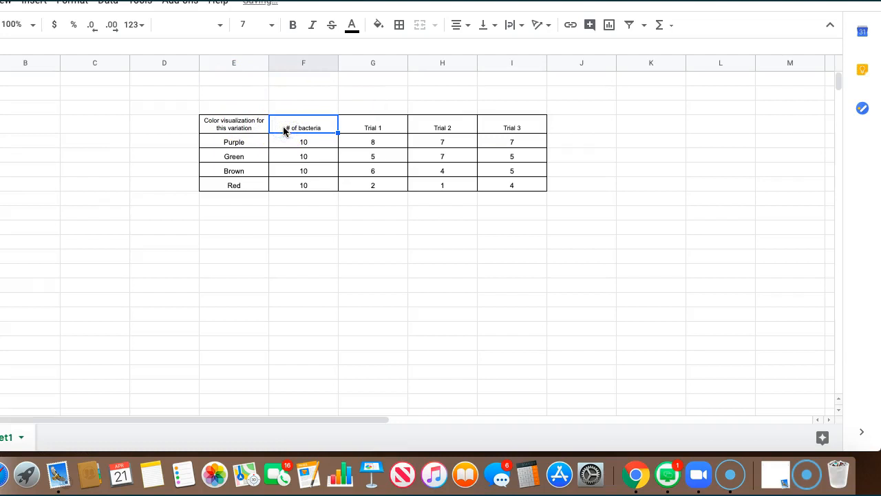
{"action": "type", "text": "Tr"}
{"action": "type", "text": "me "}
{"action": "type", "text": "C"}
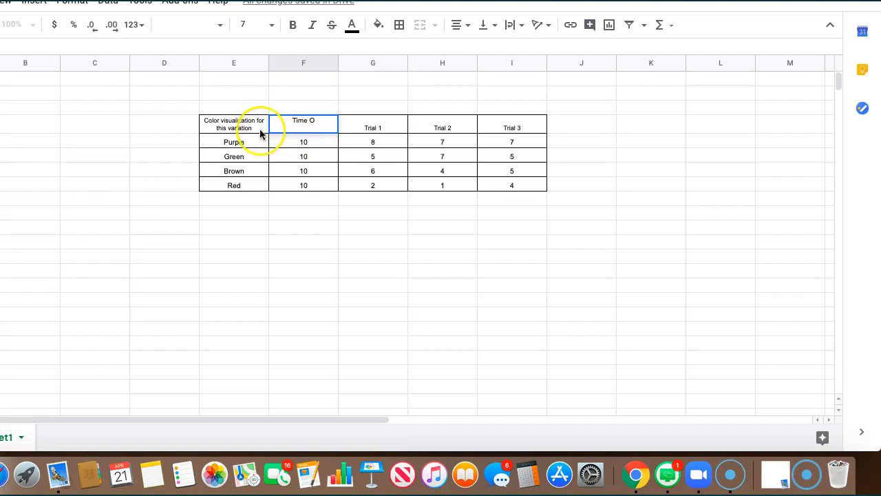
{"action": "left_click", "coordinate": [260, 133]}
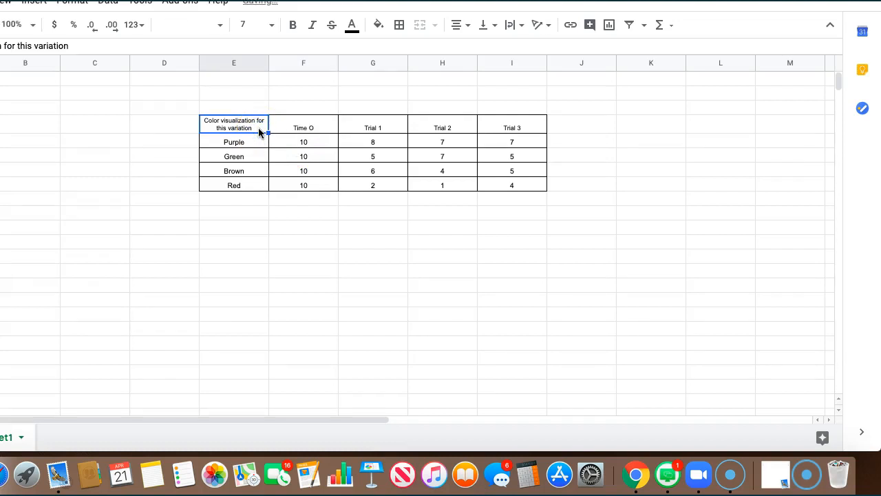
{"action": "key", "text": "BackSpace"}
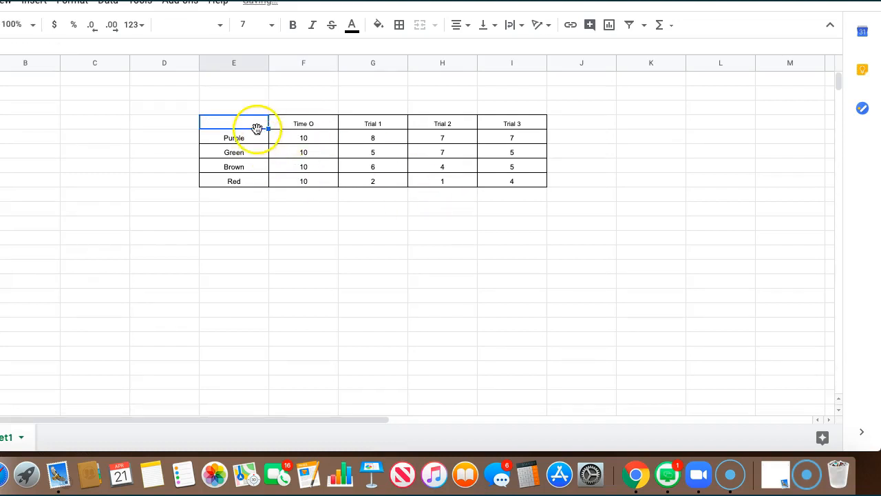
Insert a chart of the range E4:I8, reposition it over the data table and switch its rows and columns.
{"action": "left_click_drag", "start_coordinate": [253, 117], "coordinate": [538, 180]}
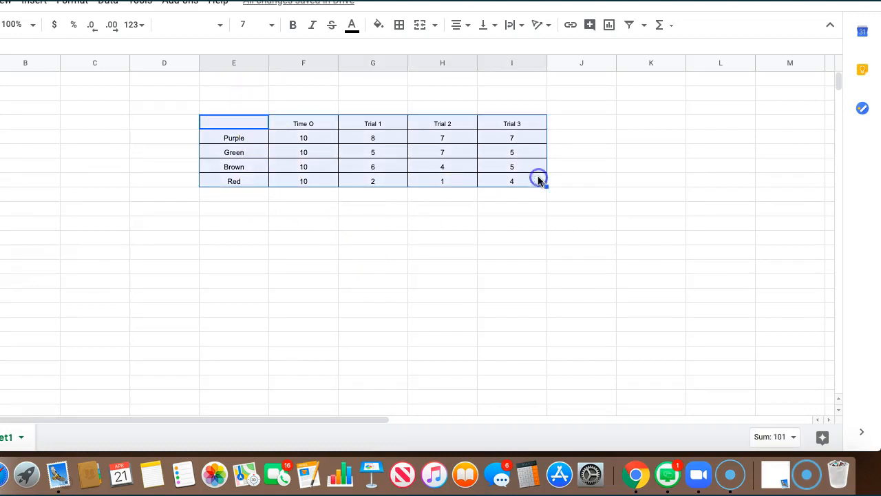
{"action": "left_click", "coordinate": [611, 29]}
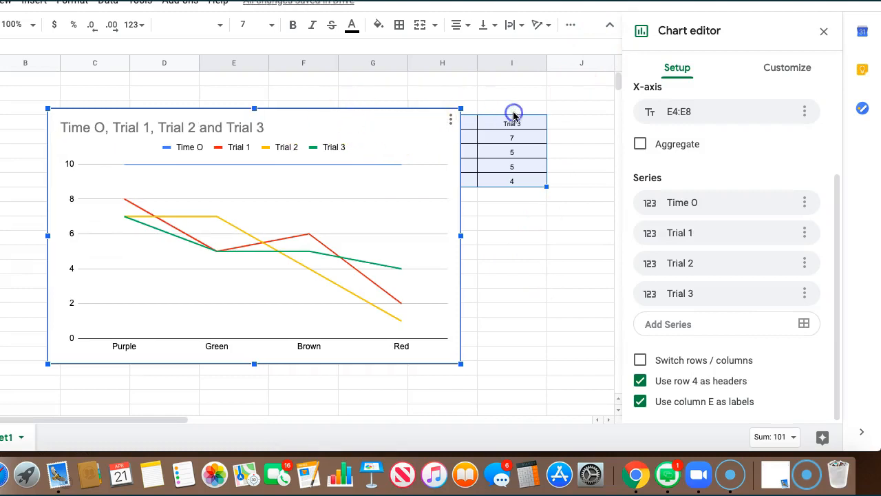
{"action": "left_click_drag", "start_coordinate": [320, 120], "coordinate": [446, 110]}
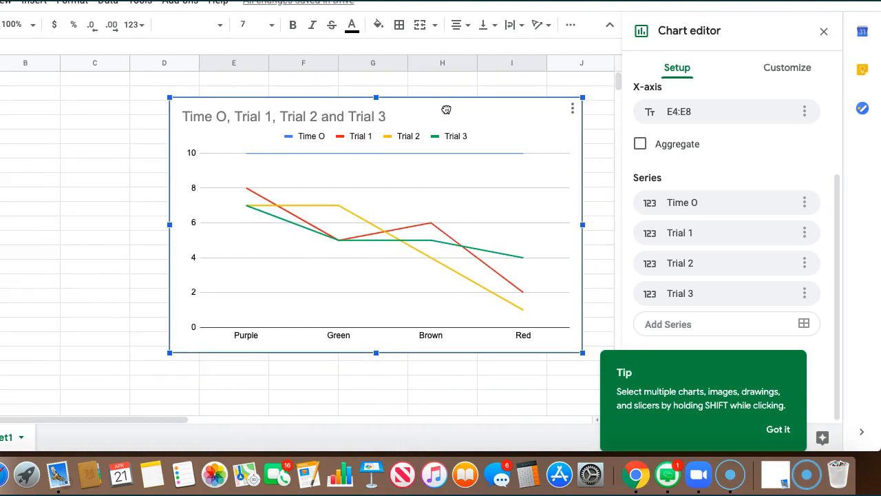
{"action": "left_click", "coordinate": [786, 430]}
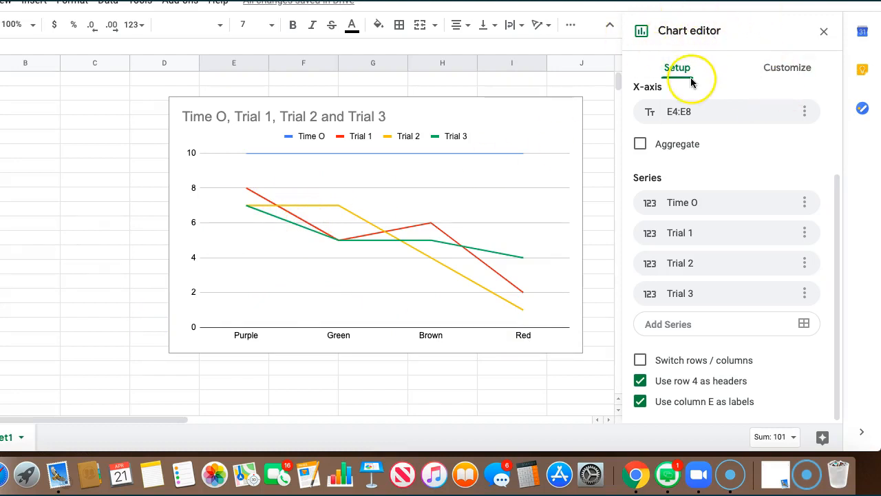
{"action": "left_click", "coordinate": [717, 367]}
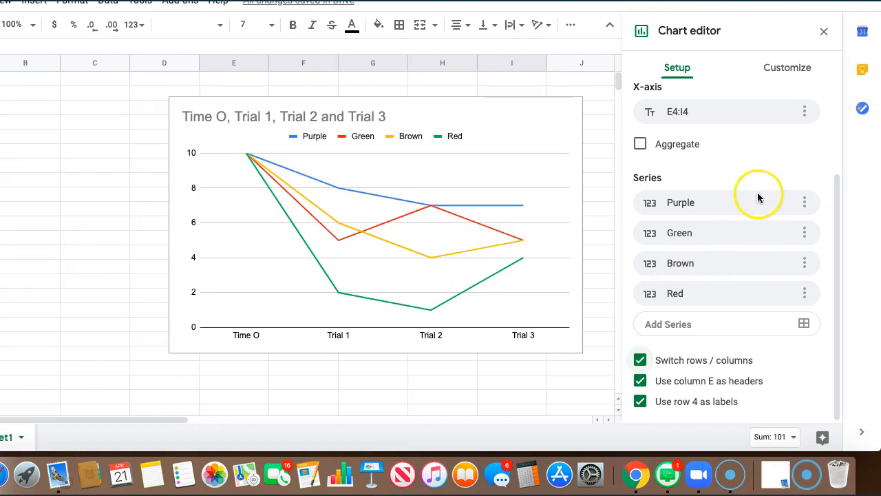
Change the chart type to a column chart and switch its rows and columns so the trials form the x-axis.
{"action": "scroll", "coordinate": [712, 97], "scroll_direction": "up", "scroll_amount": 1}
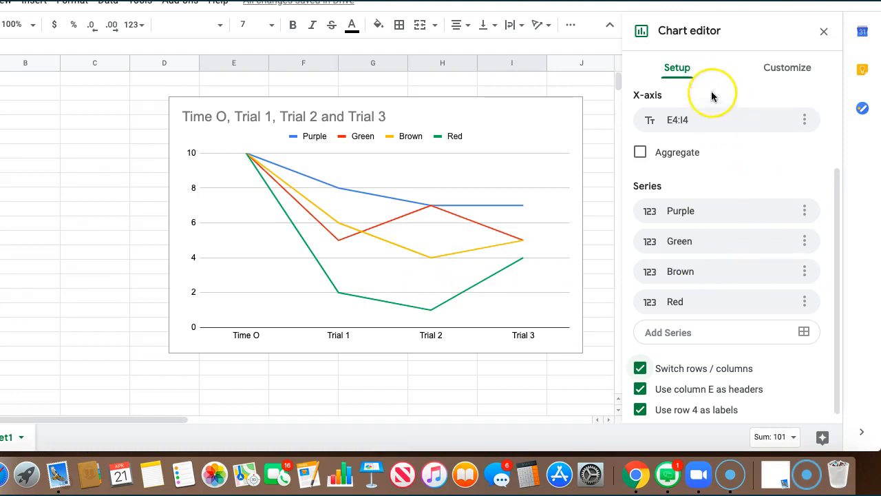
{"action": "scroll", "coordinate": [713, 97], "scroll_direction": "up", "scroll_amount": 3}
{"action": "left_click", "coordinate": [716, 125]}
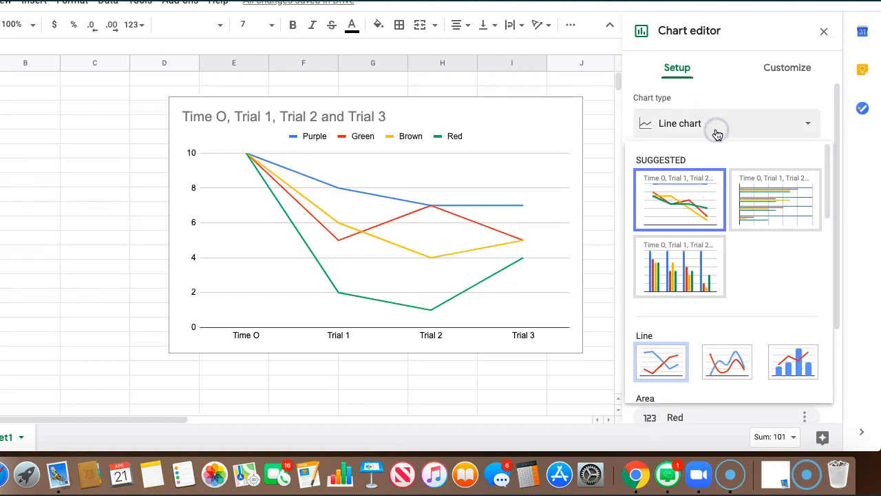
{"action": "left_click", "coordinate": [695, 265]}
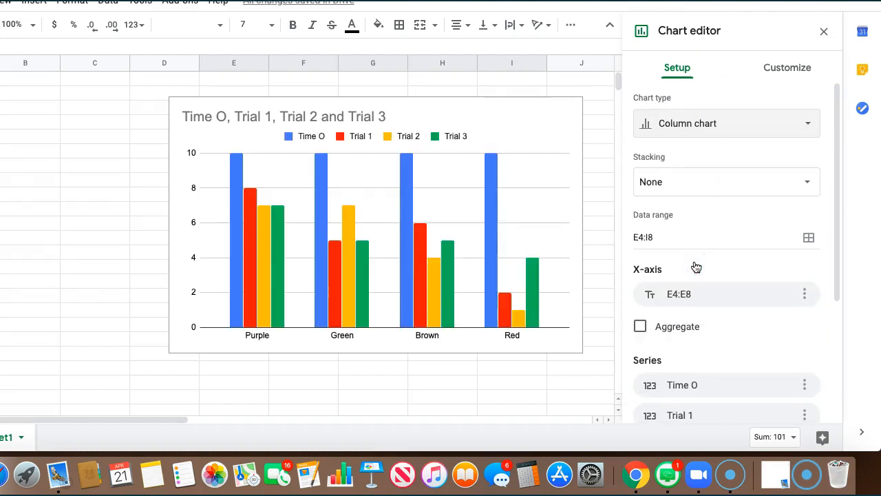
{"action": "scroll", "coordinate": [737, 354], "scroll_direction": "down", "scroll_amount": 5}
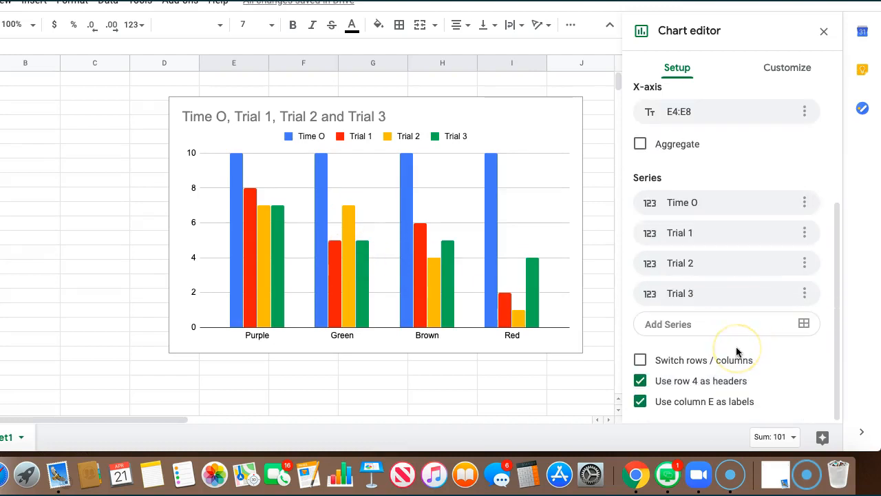
{"action": "left_click", "coordinate": [733, 364]}
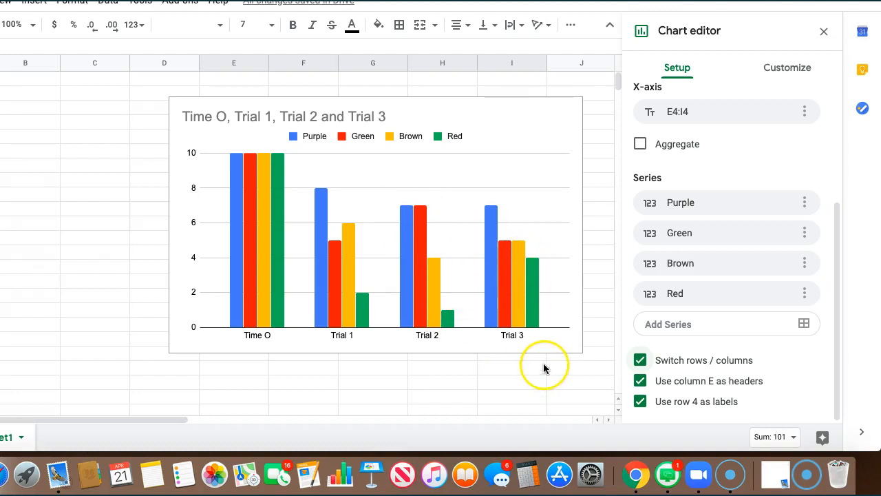
Set the chart title to "Antibiotics Affect on Bacterial".
{"action": "left_click", "coordinate": [779, 72]}
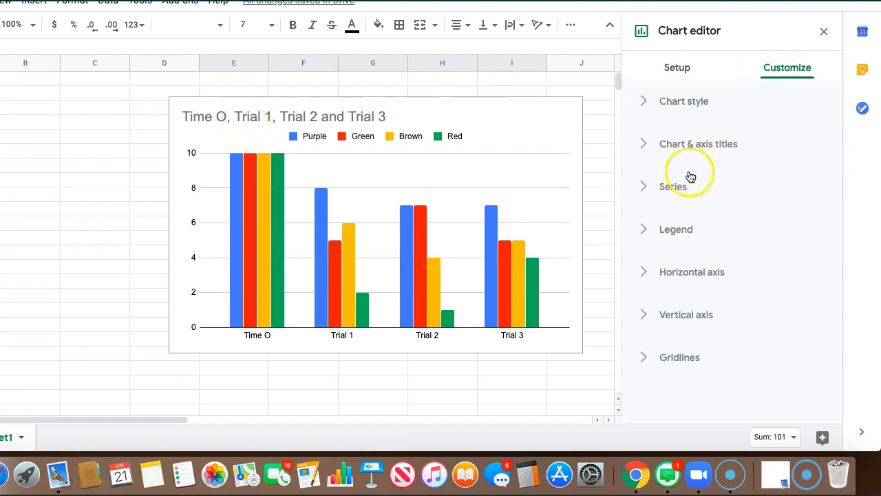
{"action": "left_click", "coordinate": [737, 151]}
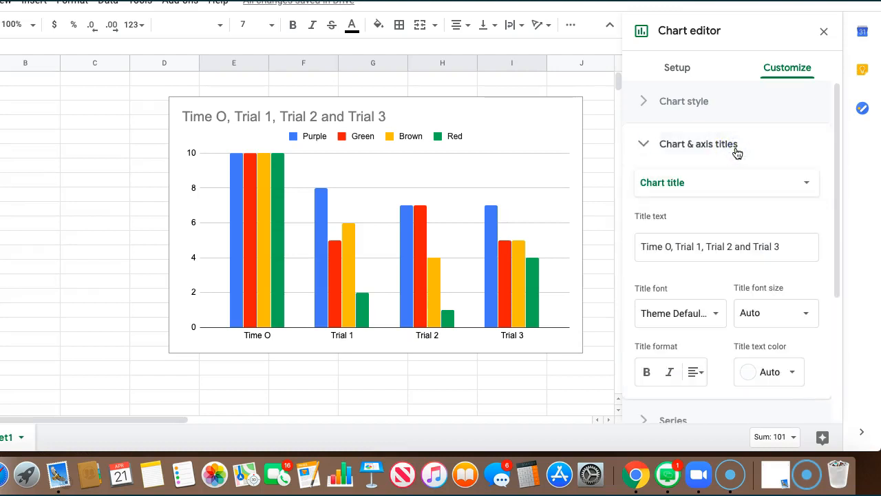
{"action": "left_click_drag", "start_coordinate": [796, 246], "coordinate": [615, 247]}
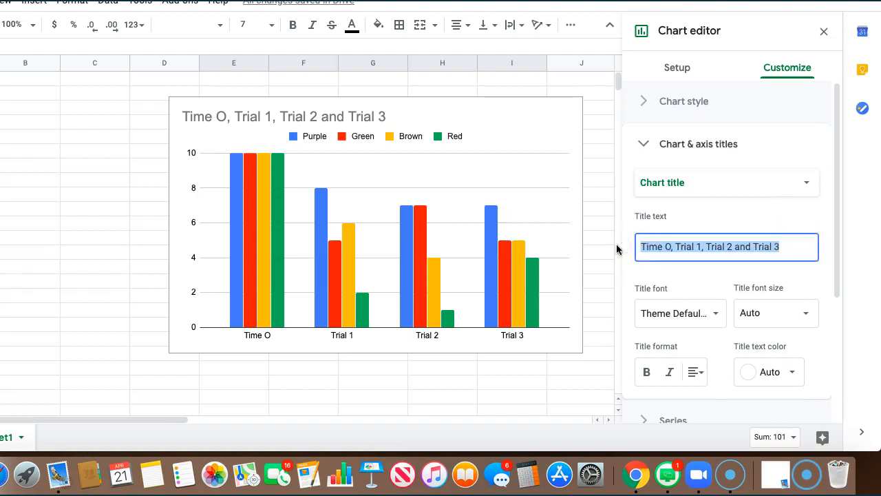
{"action": "type", "text": "Antibiotics E"}
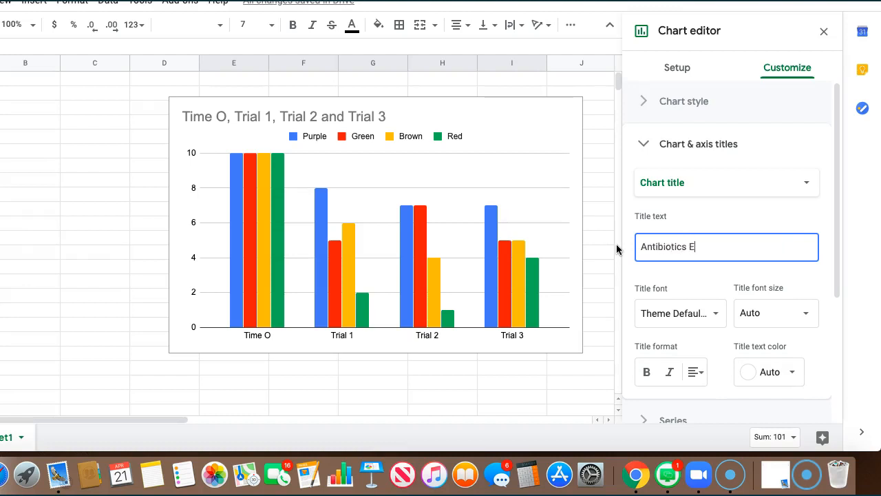
{"action": "key", "text": "BackSpace"}
{"action": "key", "text": "BackSpace"}
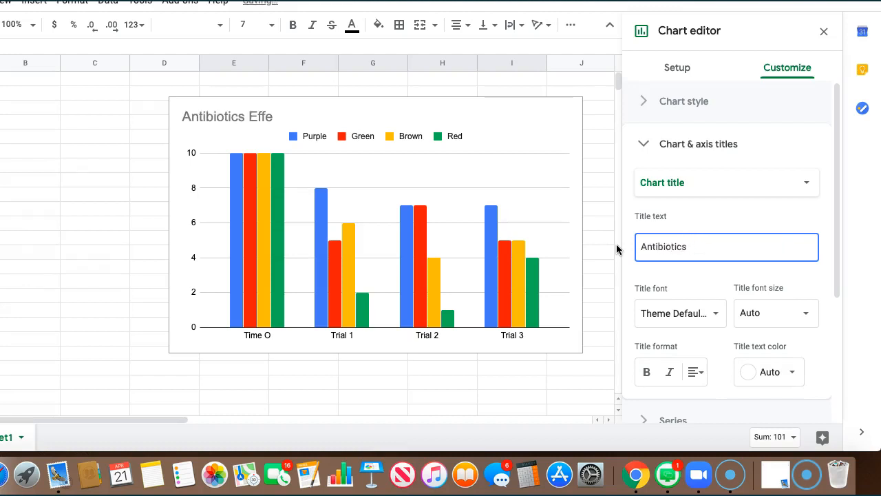
{"action": "type", "text": "c"}
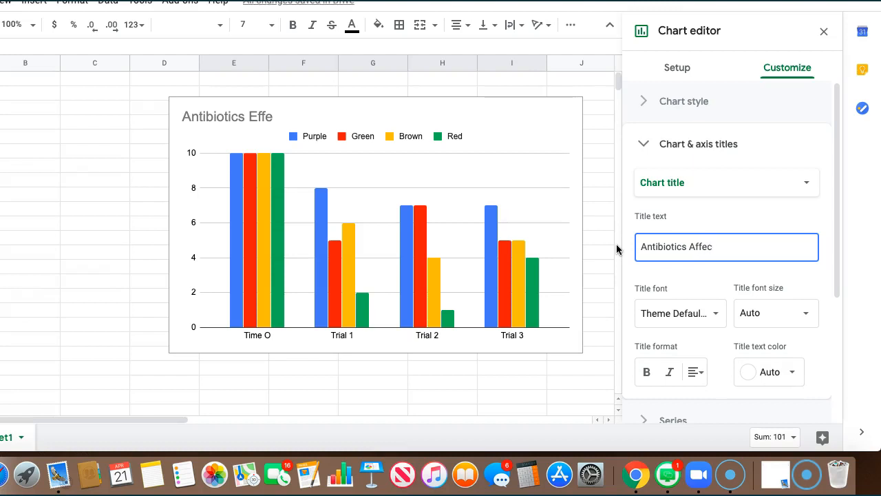
{"action": "type", "text": "t on B"}
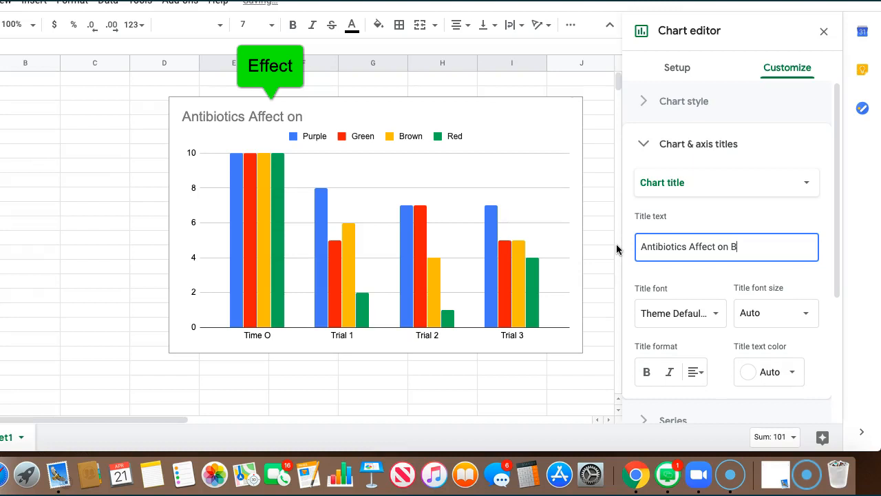
{"action": "type", "text": "acterial"}
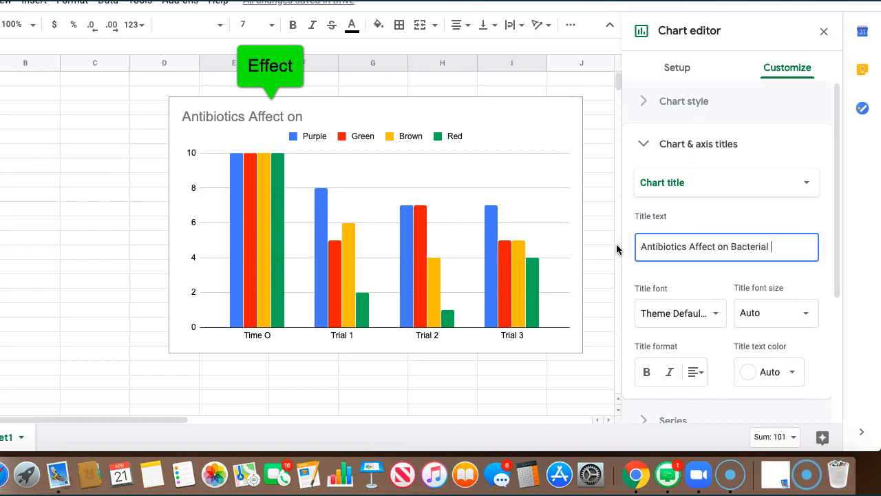
{"action": "left_click", "coordinate": [413, 136]}
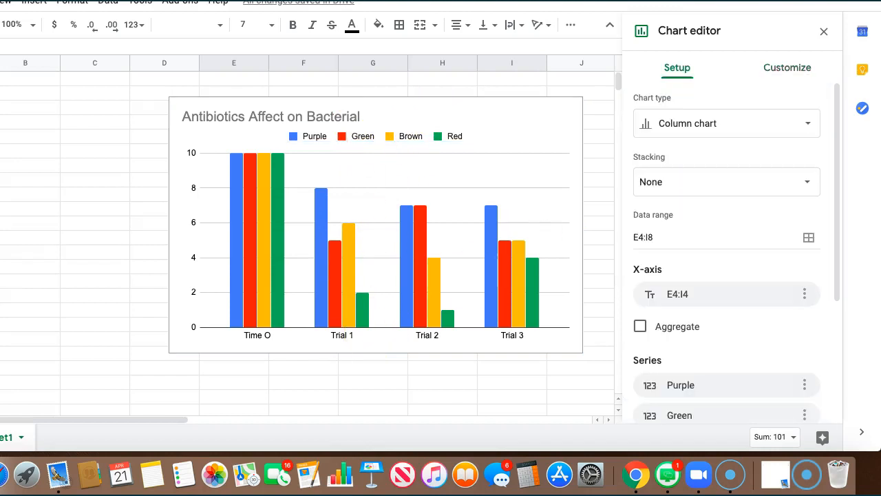
Copy the finished "Antibiotics Affect on Bacterial" column chart from the spreadsheet.
{"action": "left_click", "coordinate": [579, 111]}
{"action": "left_click", "coordinate": [549, 115]}
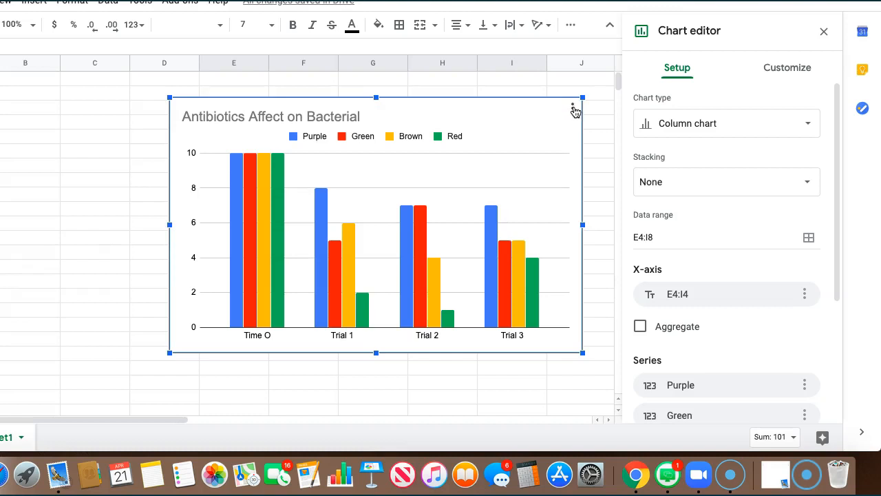
{"action": "left_click", "coordinate": [573, 107]}
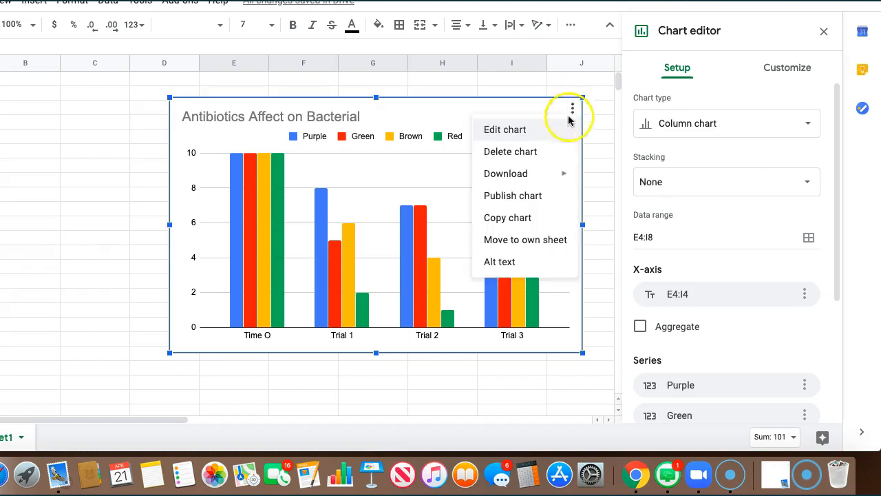
{"action": "left_click", "coordinate": [545, 218]}
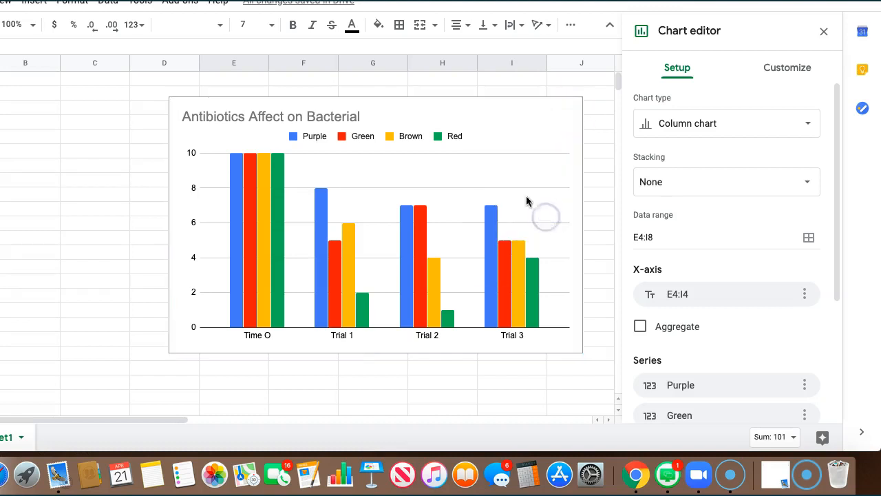
Switch to the Google Docs document and paste the chart below the Investigation 1 observations table, linked to the spreadsheet.
{"action": "key", "text": "ctrl+shift+Tab"}
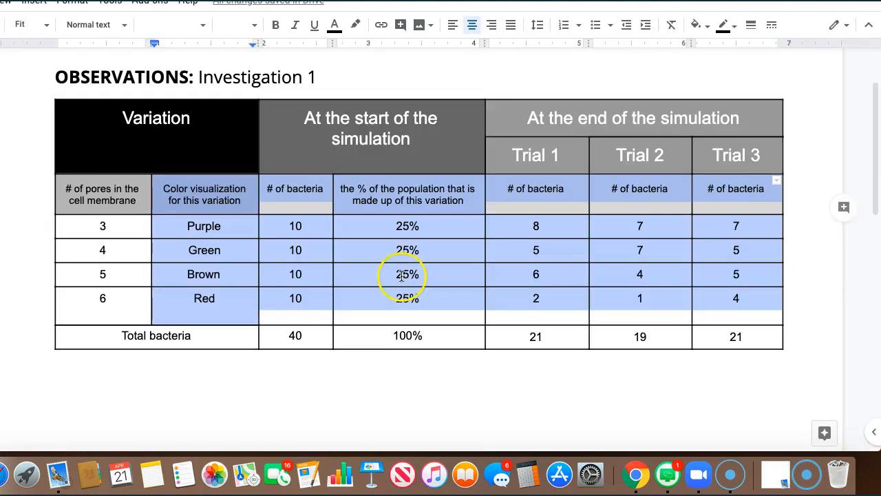
{"action": "scroll", "coordinate": [401, 405], "scroll_direction": "down", "scroll_amount": 1}
{"action": "scroll", "coordinate": [402, 405], "scroll_direction": "down", "scroll_amount": 3}
{"action": "left_click", "coordinate": [294, 254]}
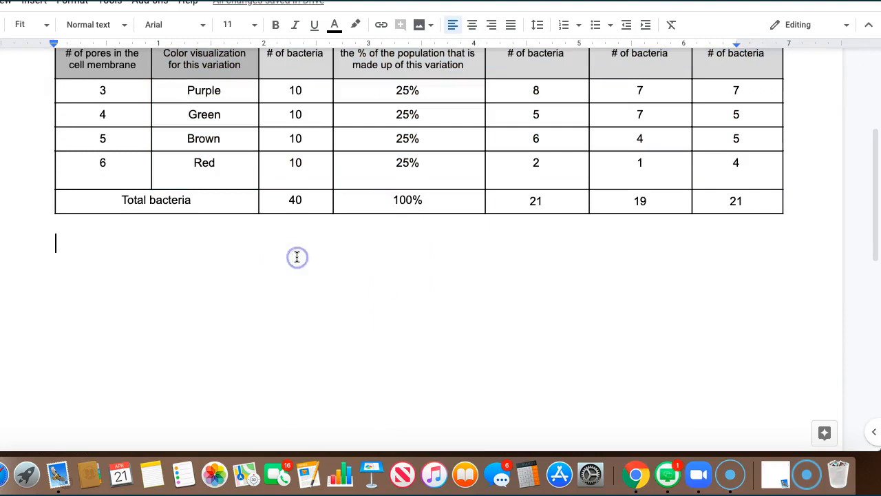
{"action": "left_click", "coordinate": [0, 1]}
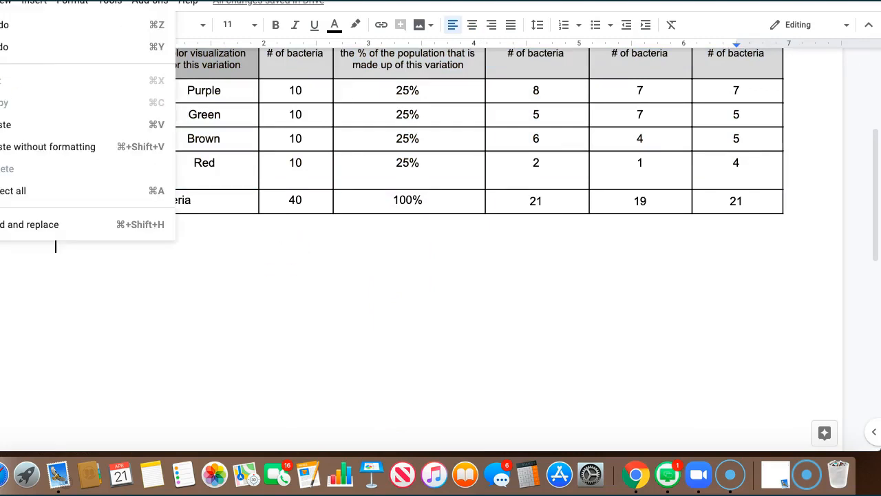
{"action": "left_click", "coordinate": [3, 124]}
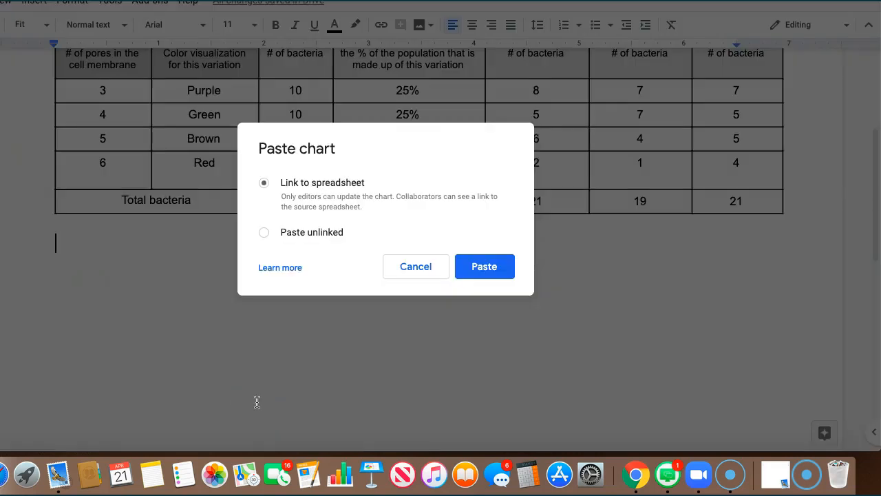
{"action": "left_click", "coordinate": [484, 272]}
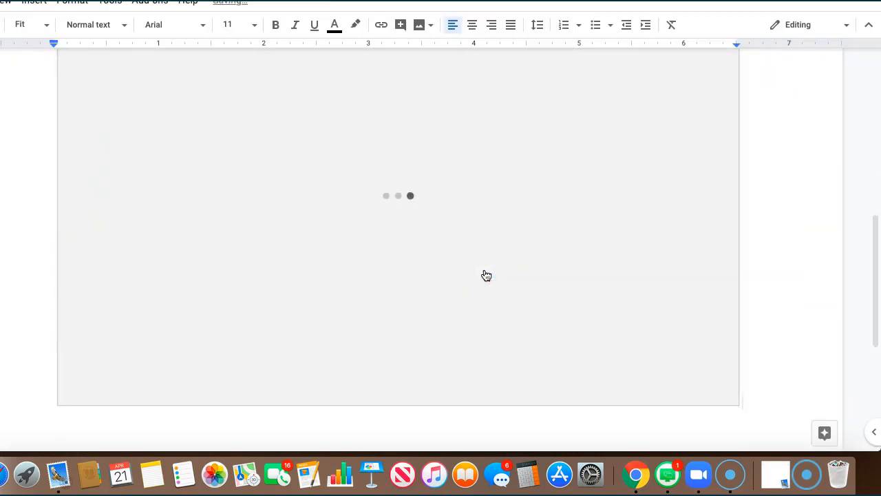
Review the pasted chart in the document together with the observations table above it.
{"action": "scroll", "coordinate": [485, 271], "scroll_direction": "up", "scroll_amount": 3}
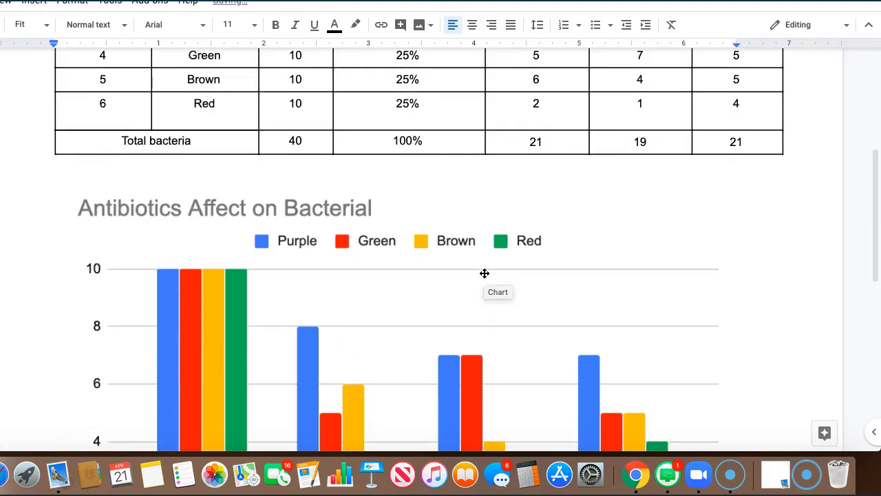
{"action": "scroll", "coordinate": [485, 273], "scroll_direction": "up", "scroll_amount": 3}
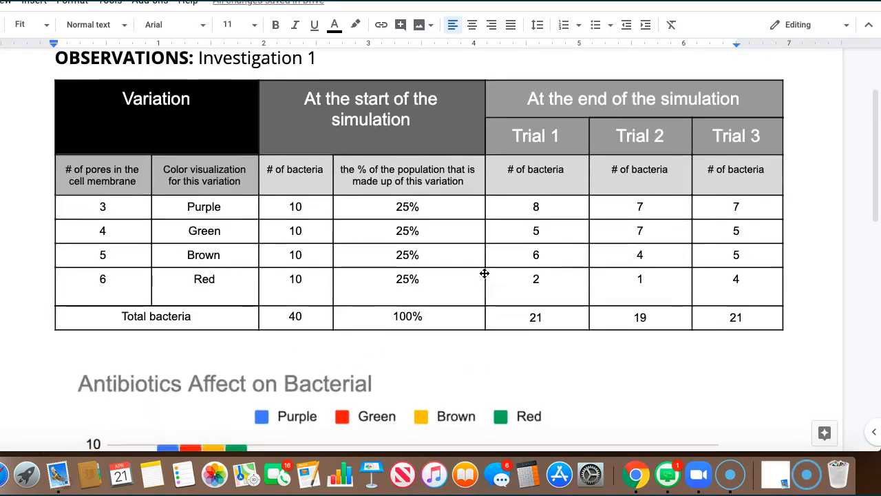
{"action": "scroll", "coordinate": [485, 273], "scroll_direction": "down", "scroll_amount": 3}
{"action": "scroll", "coordinate": [485, 273], "scroll_direction": "down", "scroll_amount": 4}
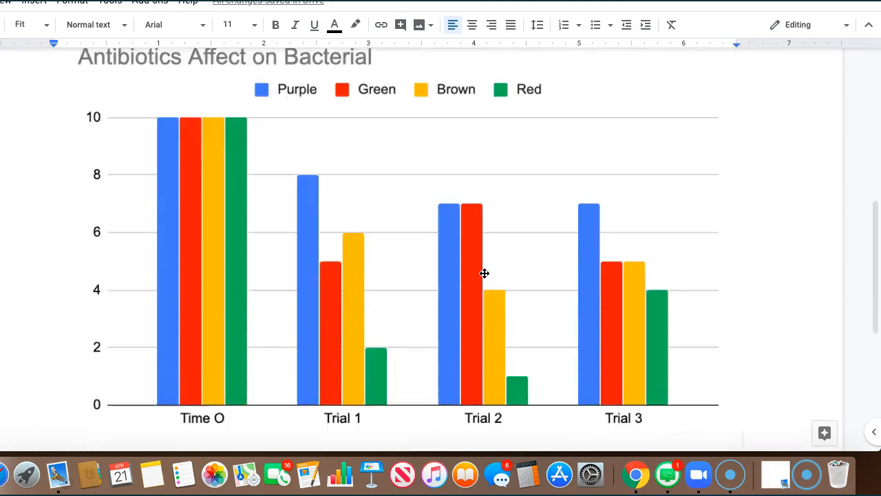
{"action": "scroll", "coordinate": [485, 273], "scroll_direction": "up", "scroll_amount": 1}
{"action": "scroll", "coordinate": [485, 273], "scroll_direction": "up", "scroll_amount": 1}
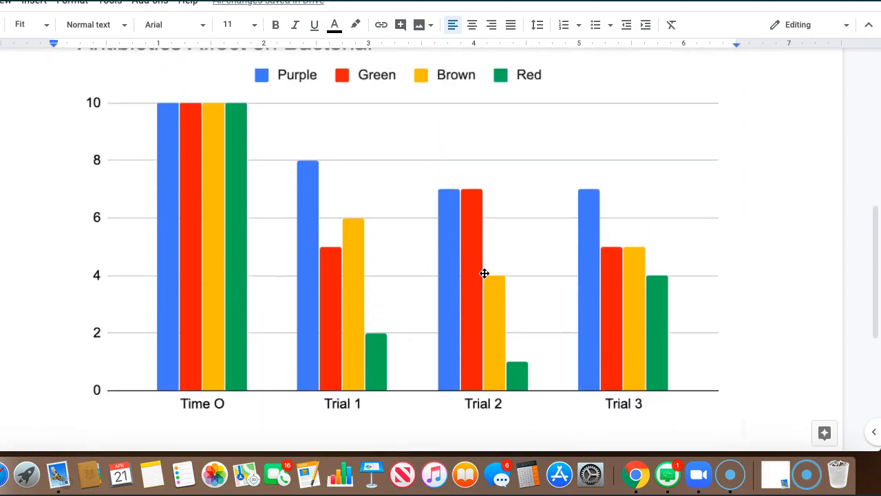